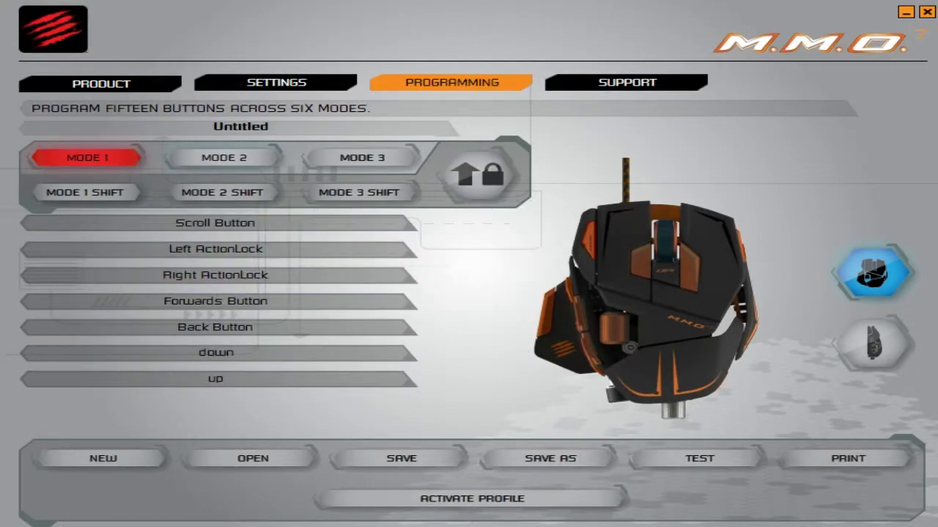
In Mode 3, assign the E key to the side Precision Aim button and name the command Inventory
{"action": "left_click", "coordinate": [362, 158]}
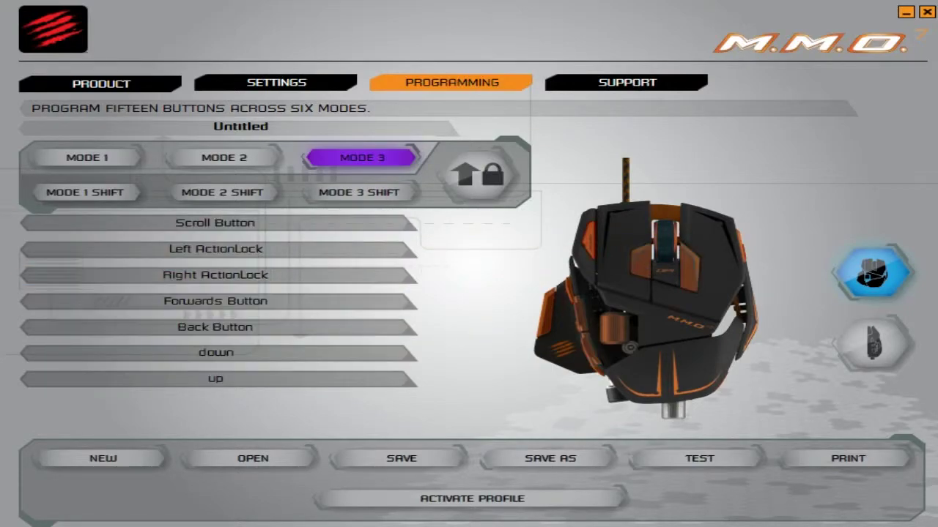
{"action": "mouse_move", "coordinate": [216, 353]}
{"action": "left_click", "coordinate": [872, 343]}
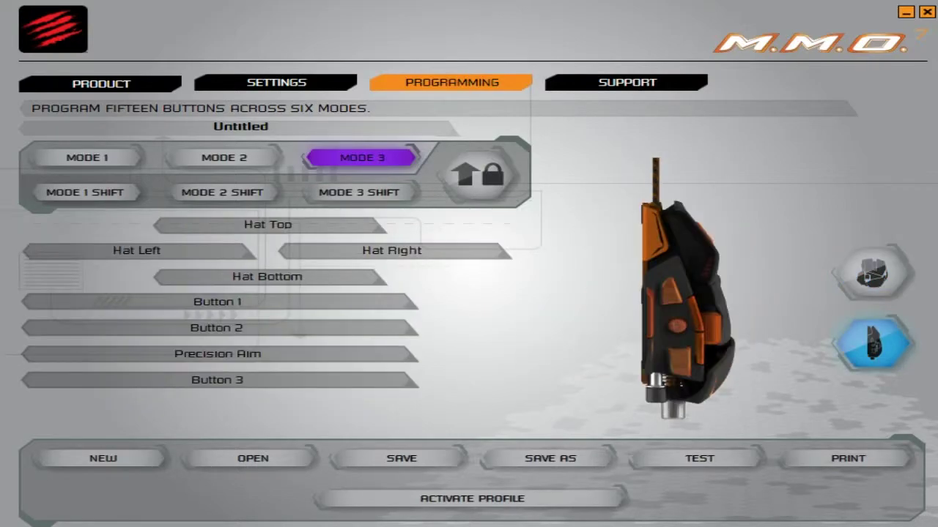
{"action": "mouse_move", "coordinate": [217, 328]}
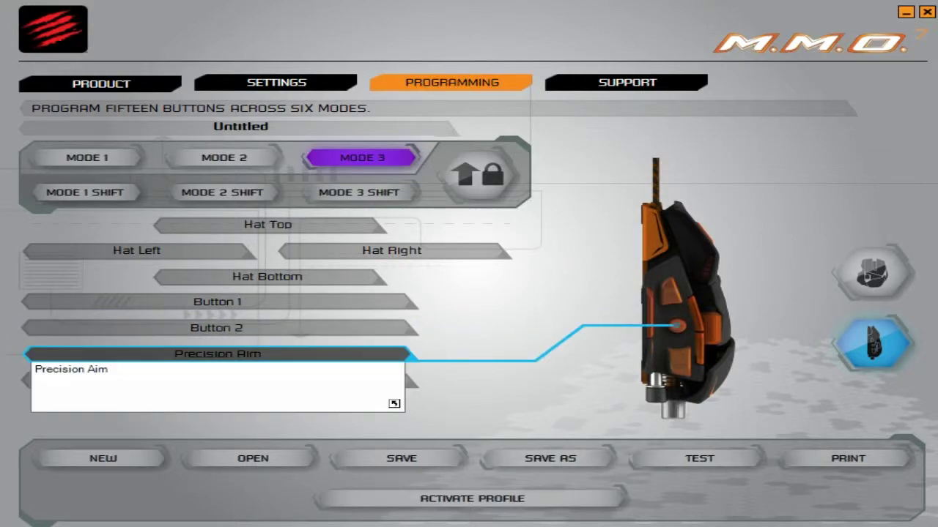
{"action": "left_click", "coordinate": [212, 386]}
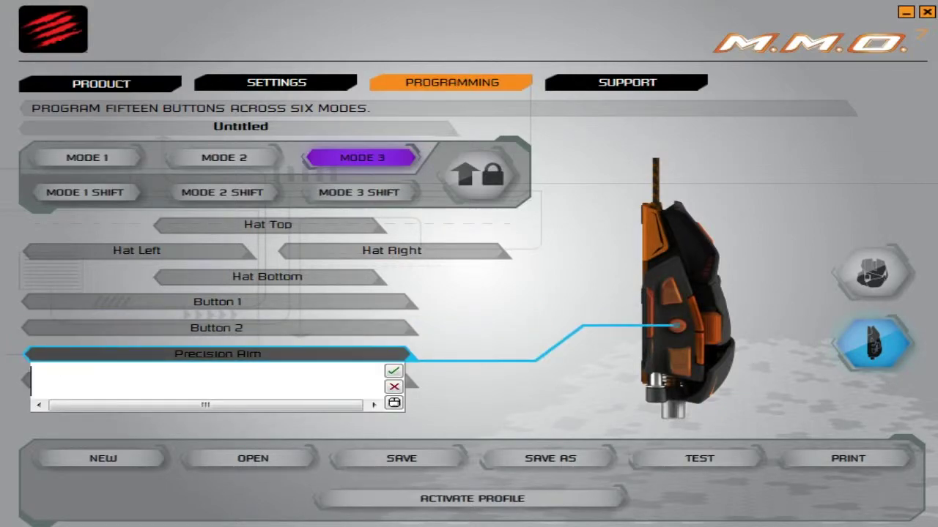
{"action": "key", "text": "e"}
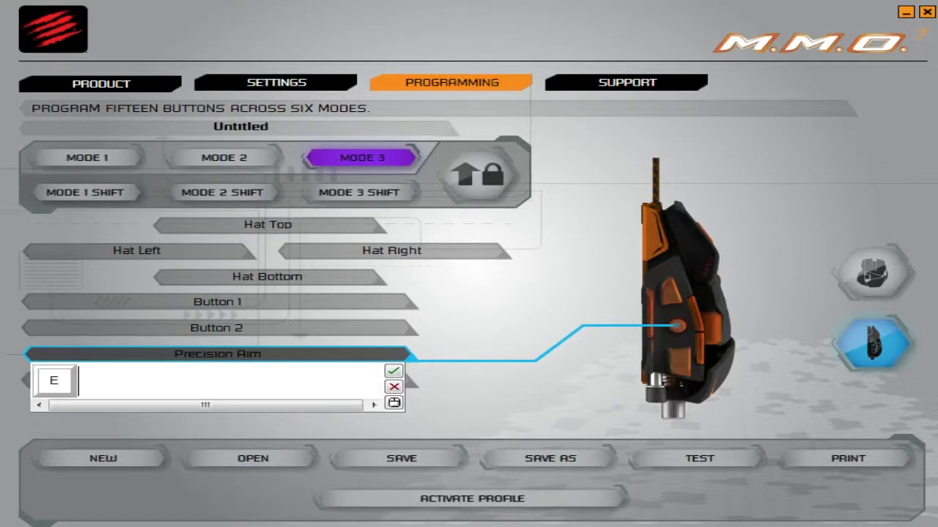
{"action": "left_click", "coordinate": [393, 371]}
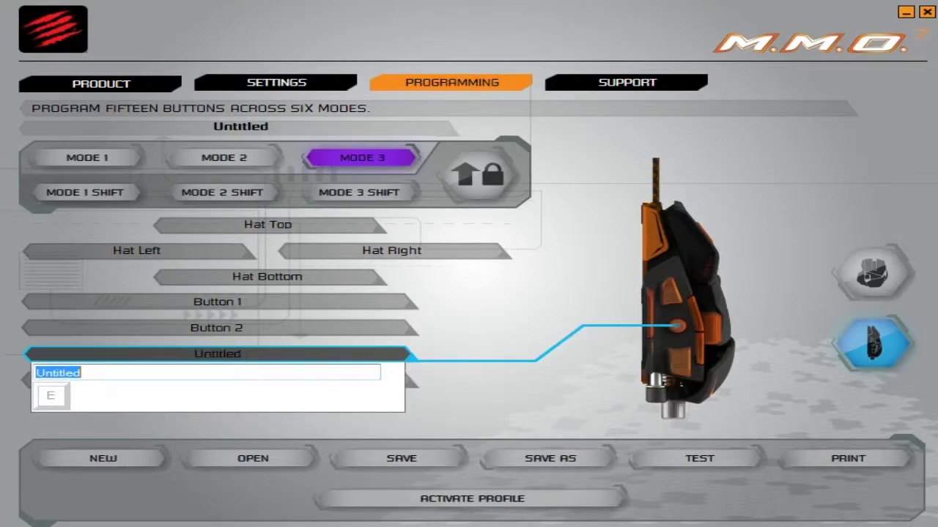
{"action": "type", "text": "Inventory"}
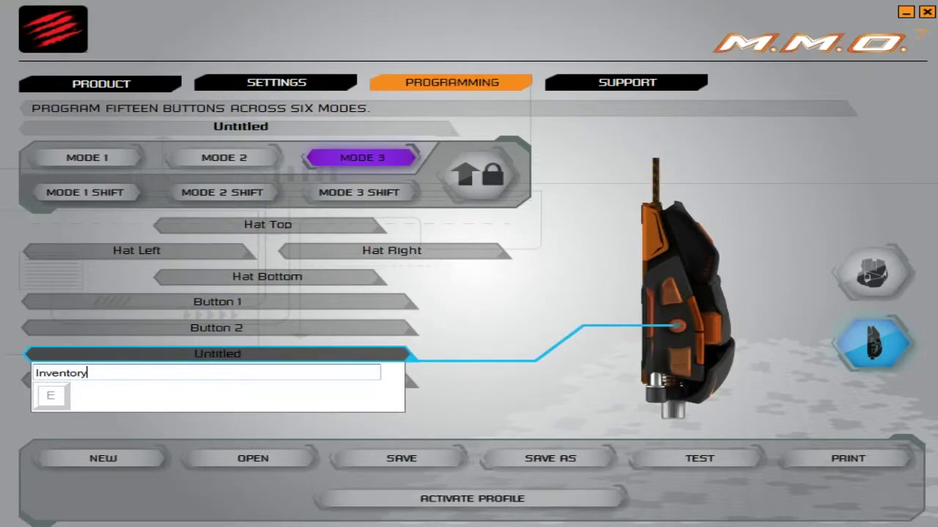
{"action": "key", "text": "Return"}
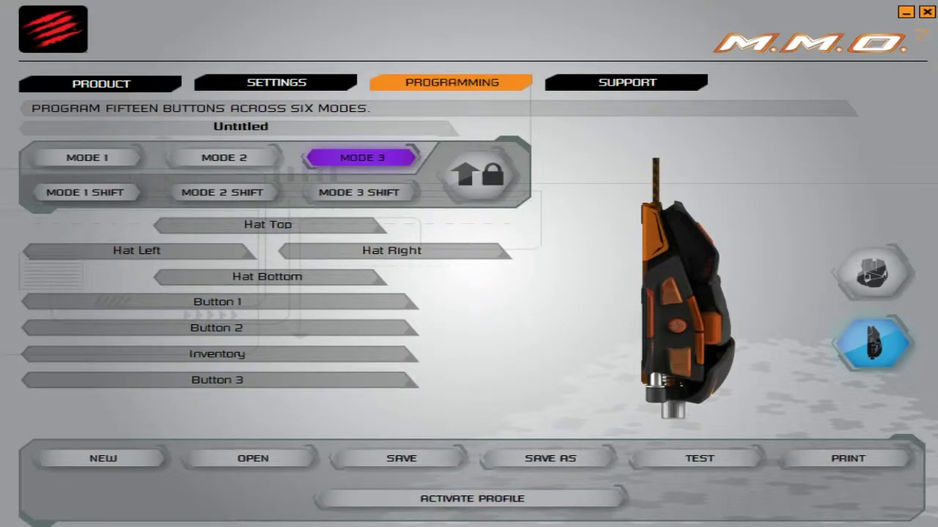
Switch to Minecraft and test the Inventory command by repeatedly opening and closing the inventory
{"action": "key", "text": "alt+Tab"}
{"action": "left_click", "coordinate": [535, 217]}
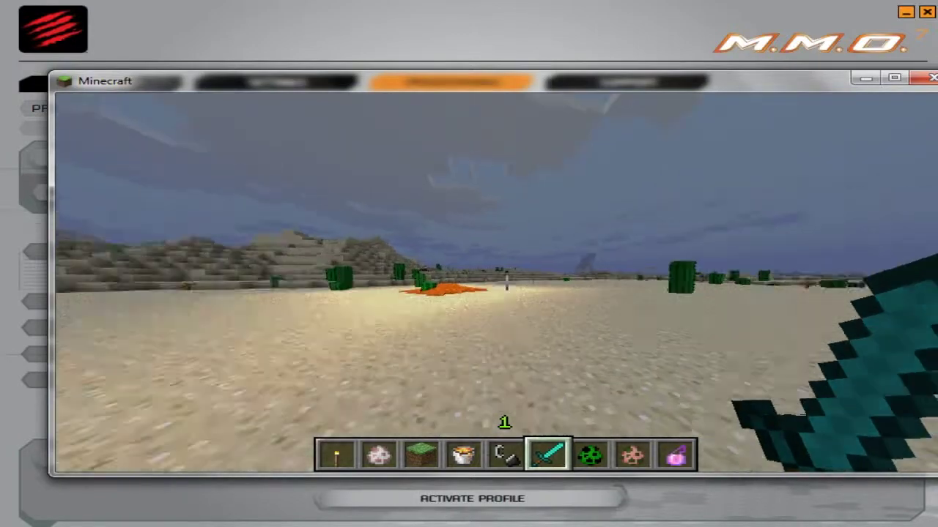
{"action": "key", "text": "e"}
{"action": "key", "text": "e"}
{"action": "key", "text": "e"}
{"action": "key", "text": "e"}
{"action": "key", "text": "e"}
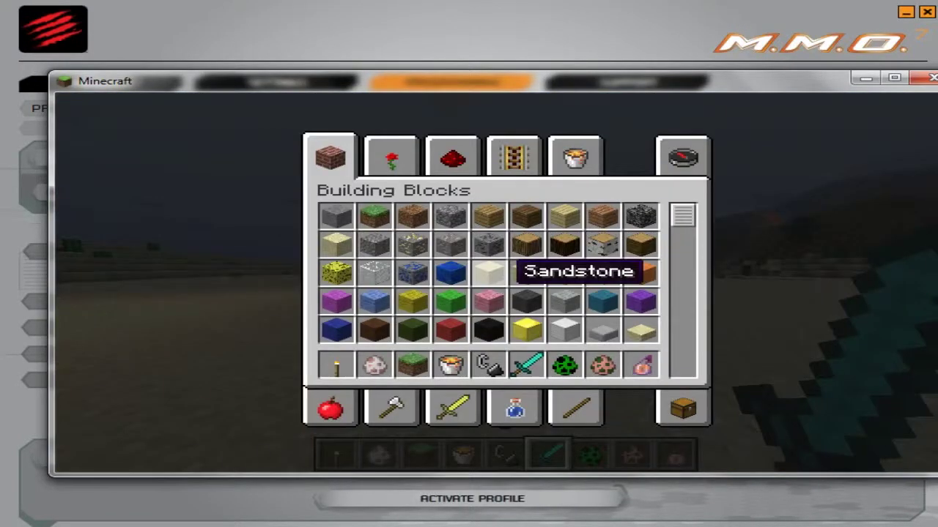
{"action": "key", "text": "e"}
{"action": "key", "text": "e"}
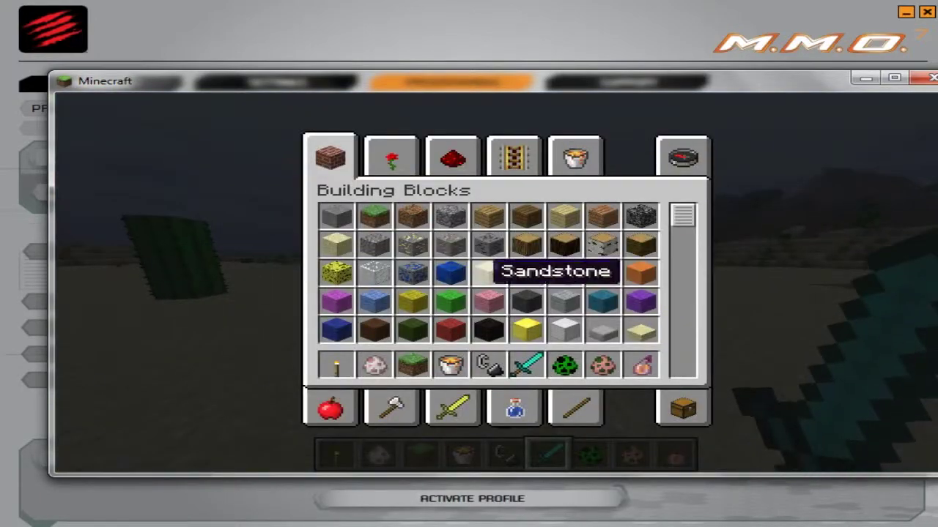
{"action": "key", "text": "e"}
Open Minecraft's control settings to check the key bindings
{"action": "key", "text": "Escape"}
{"action": "left_click", "coordinate": [397, 330]}
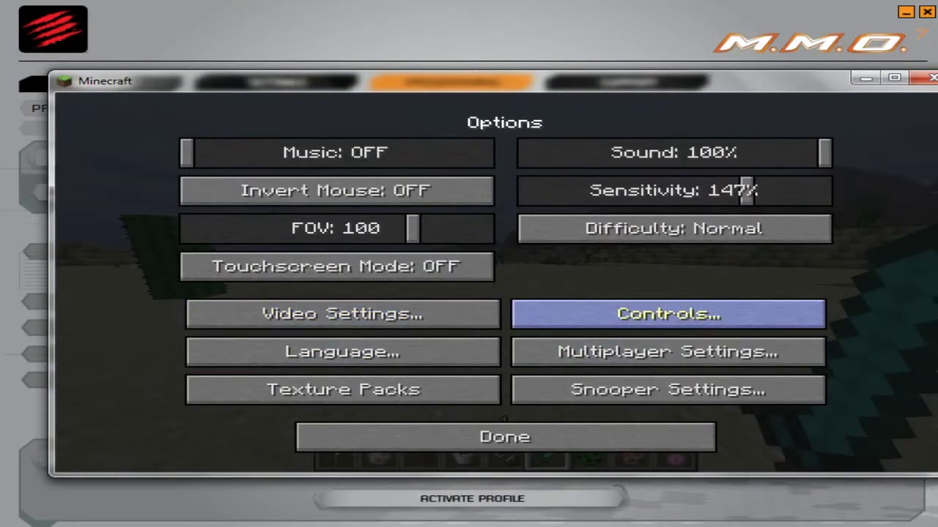
{"action": "left_click", "coordinate": [590, 318]}
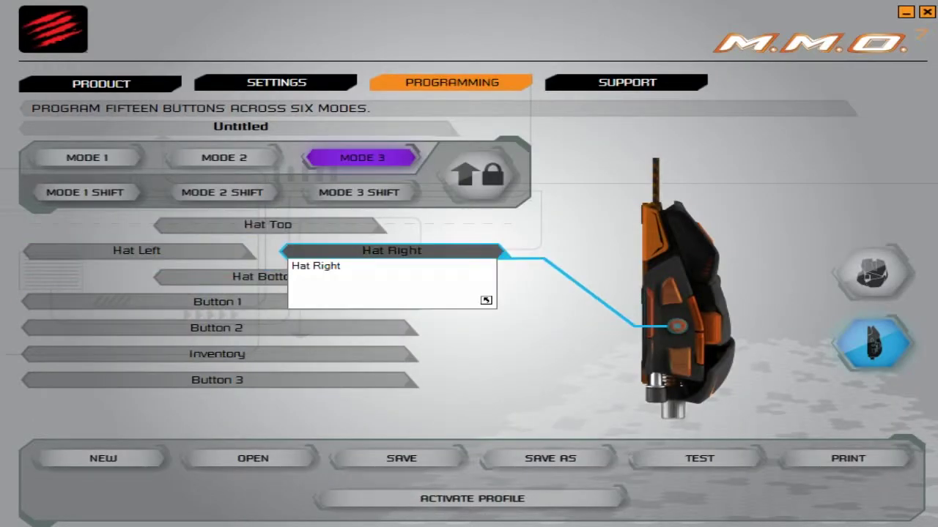
Back in the mouse software, assign the Space key to side Button 1 in Mode 3 and name the command Jump
{"action": "mouse_move", "coordinate": [217, 302]}
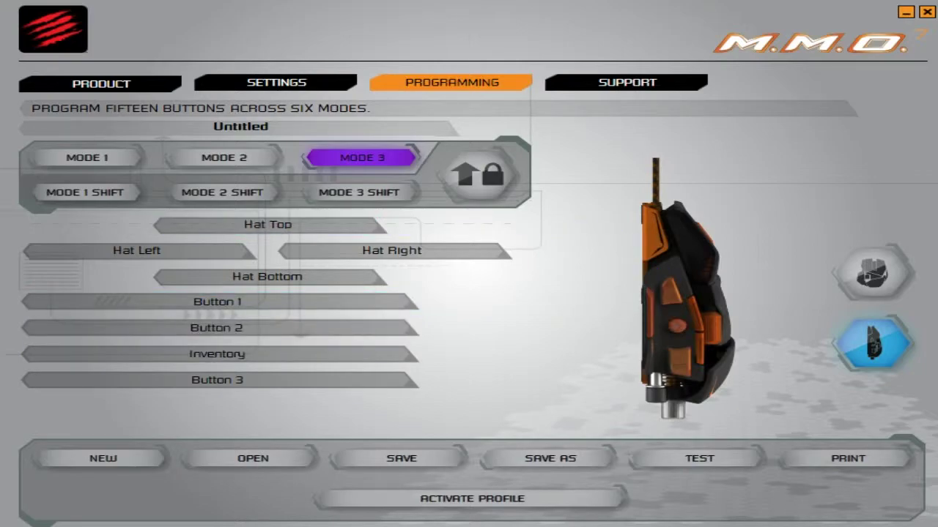
{"action": "left_click", "coordinate": [873, 273]}
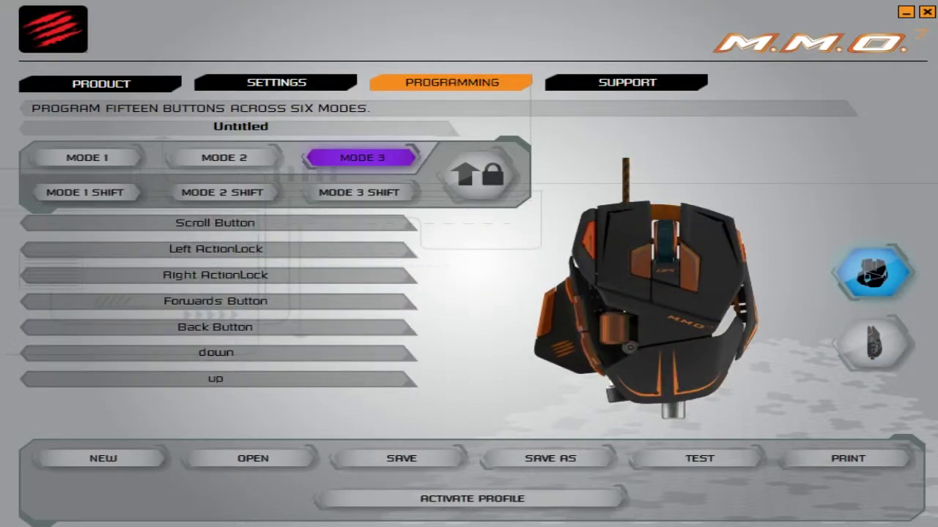
{"action": "left_click", "coordinate": [872, 343]}
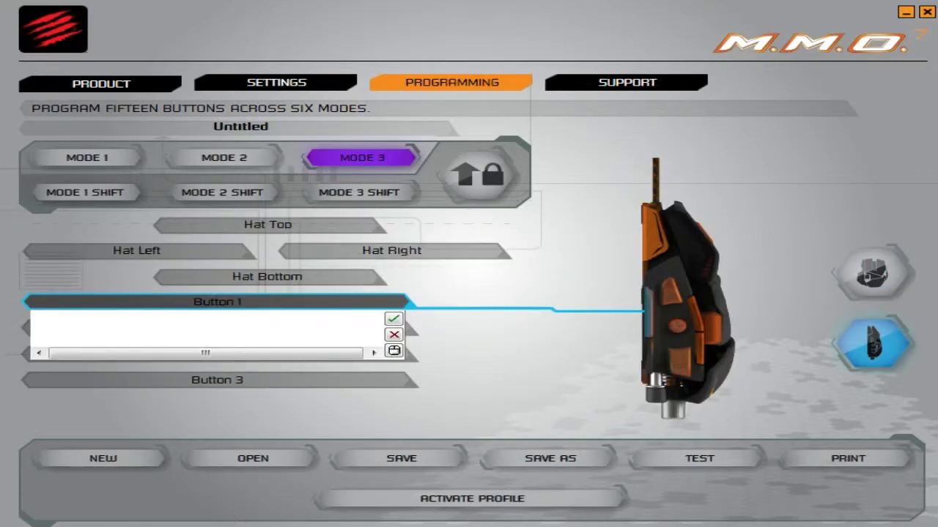
{"action": "key", "text": "space"}
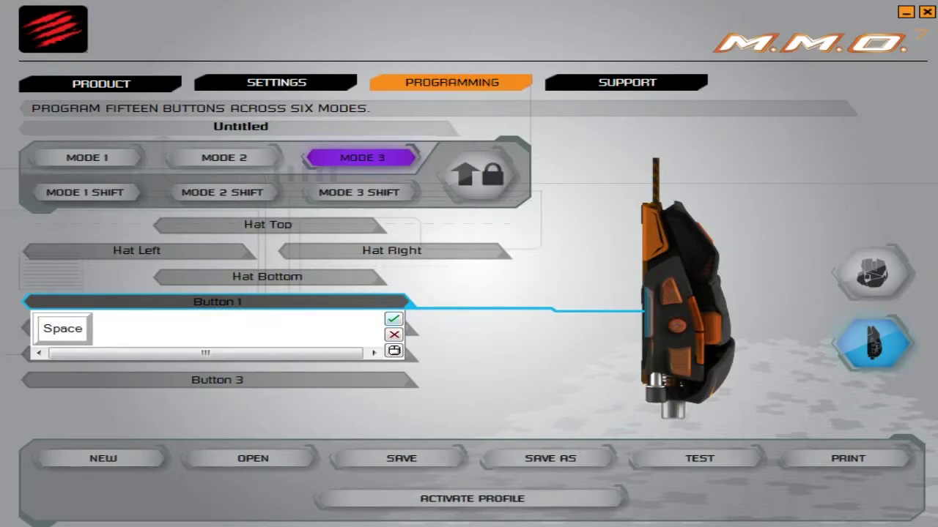
{"action": "key", "text": "Return"}
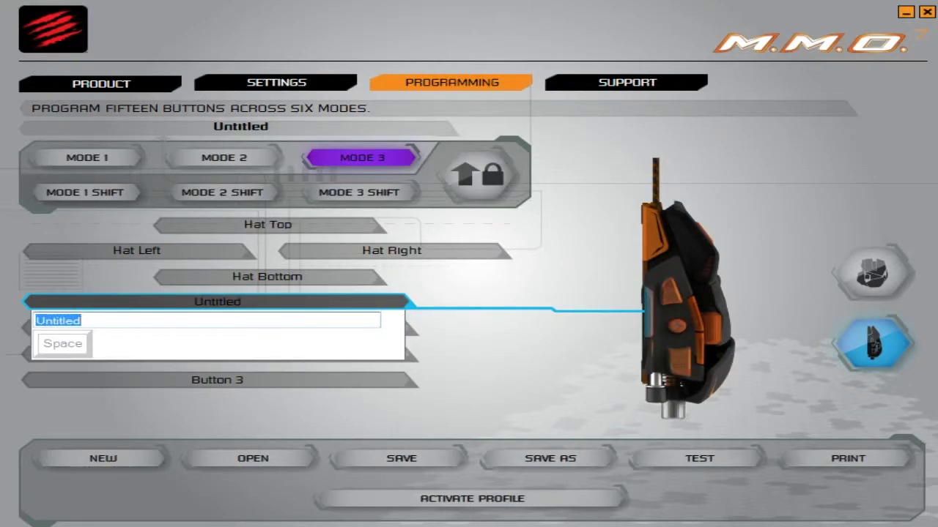
{"action": "type", "text": "Jump"}
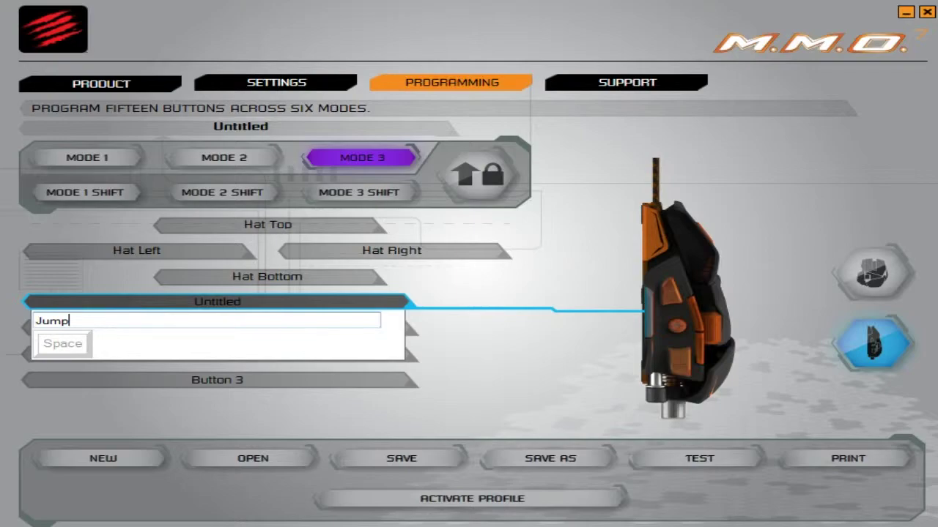
{"action": "key", "text": "Return"}
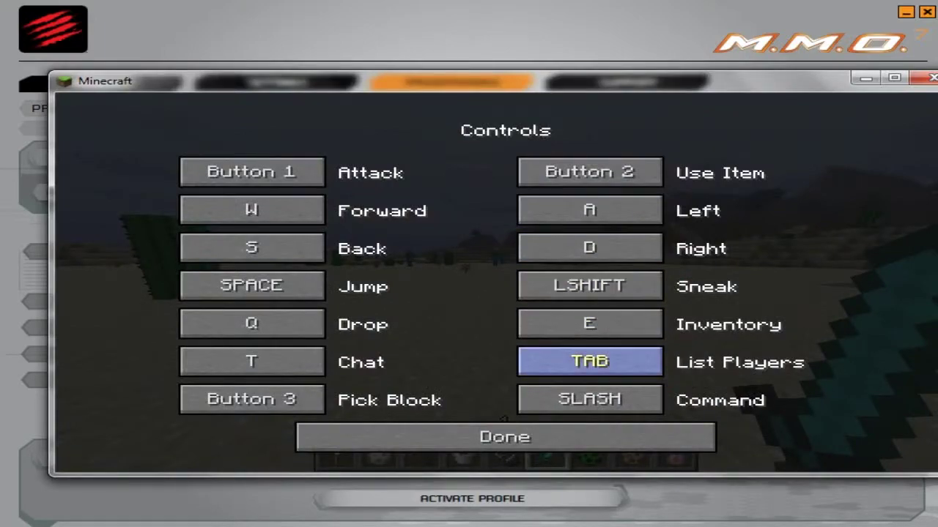
Return to the Minecraft world and walk across the desert to the far edge of the sunken cobblestone pit
{"action": "key", "text": "Escape"}
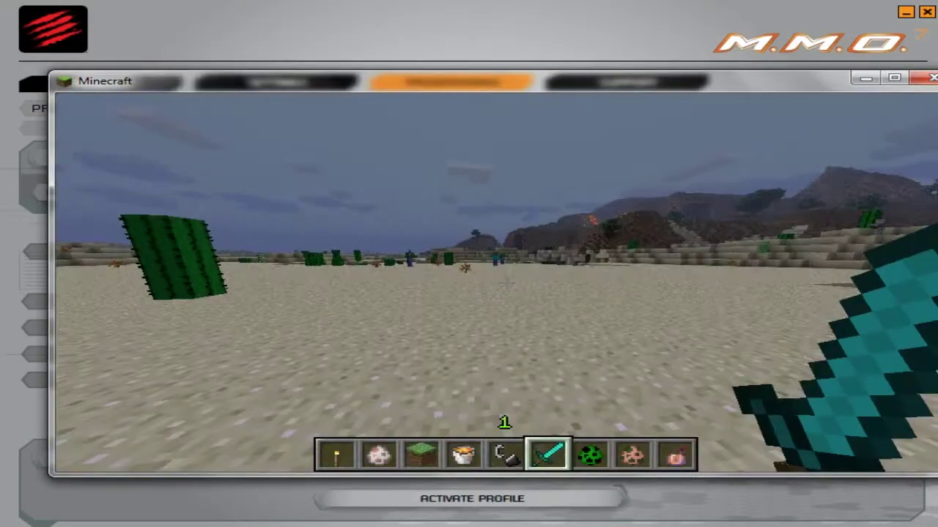
{"action": "key", "text": "w"}
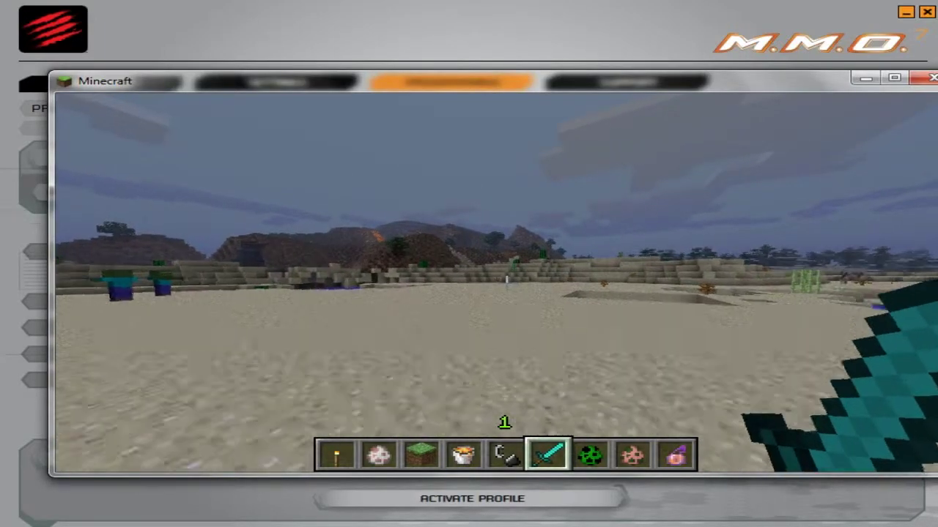
{"action": "key", "text": "w"}
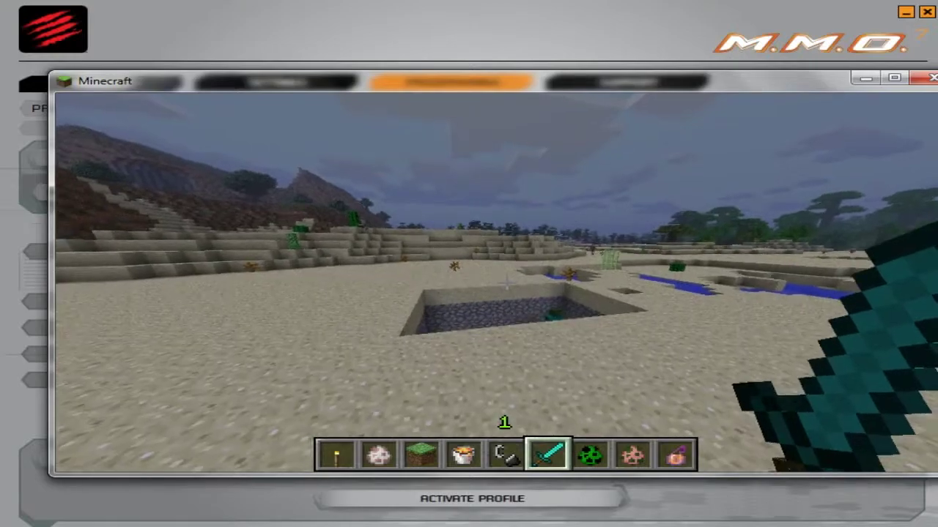
{"action": "key", "text": "w"}
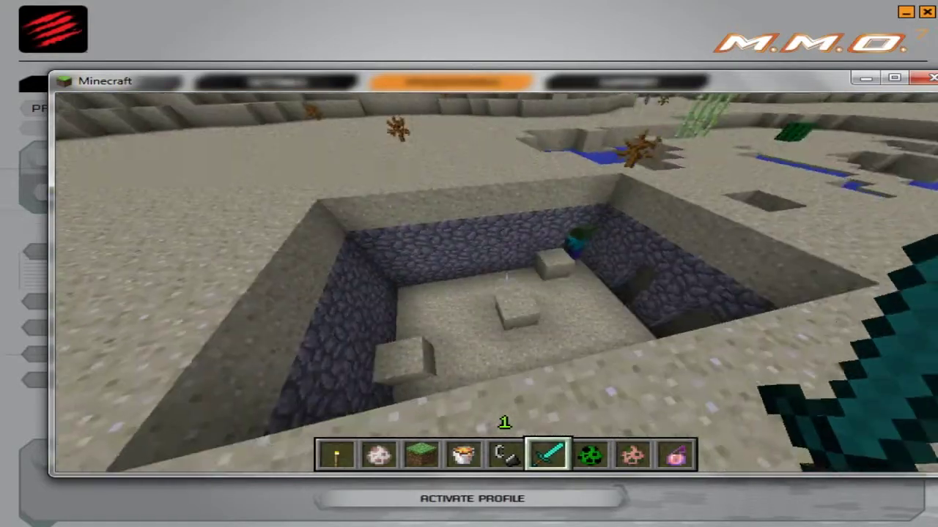
{"action": "key", "text": "w"}
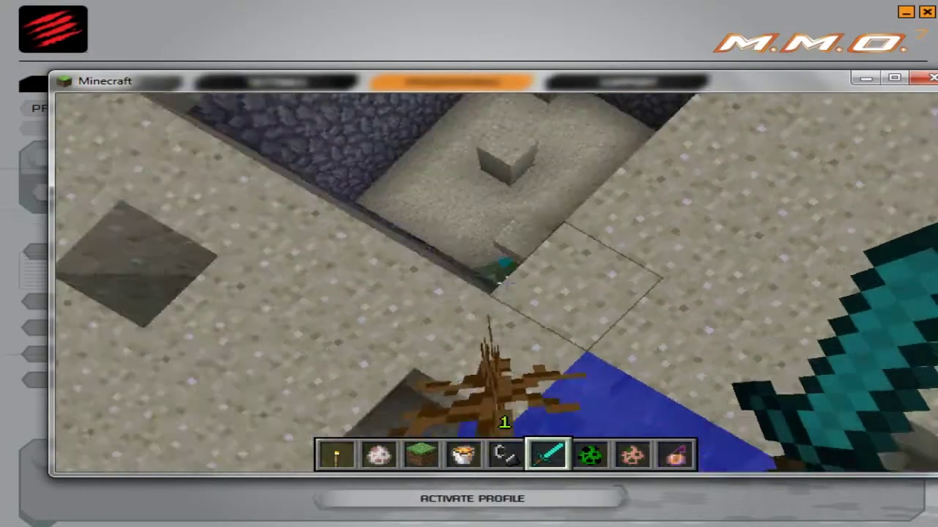
Test the inventory command in the game, viewing the survival inventory before closing it and pausing
{"action": "left_click", "coordinate": [506, 283]}
{"action": "key", "text": "e"}
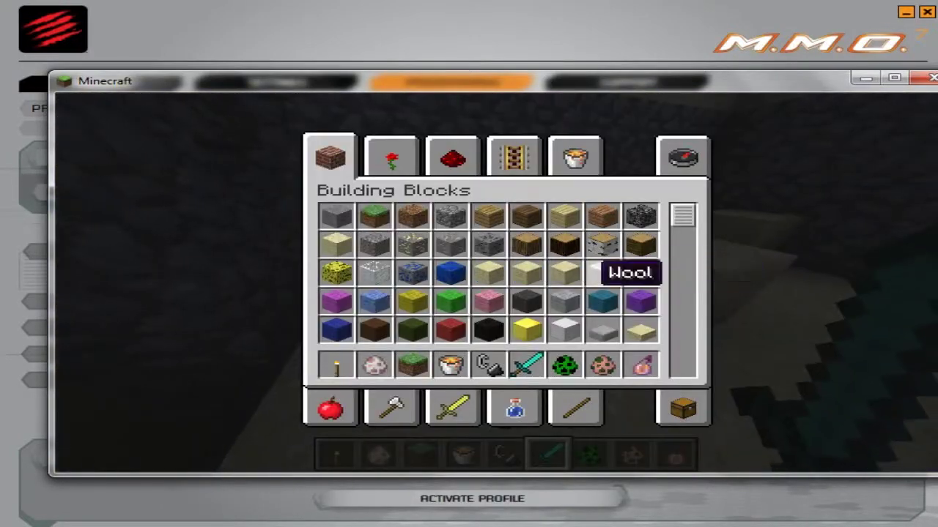
{"action": "left_click", "coordinate": [685, 399]}
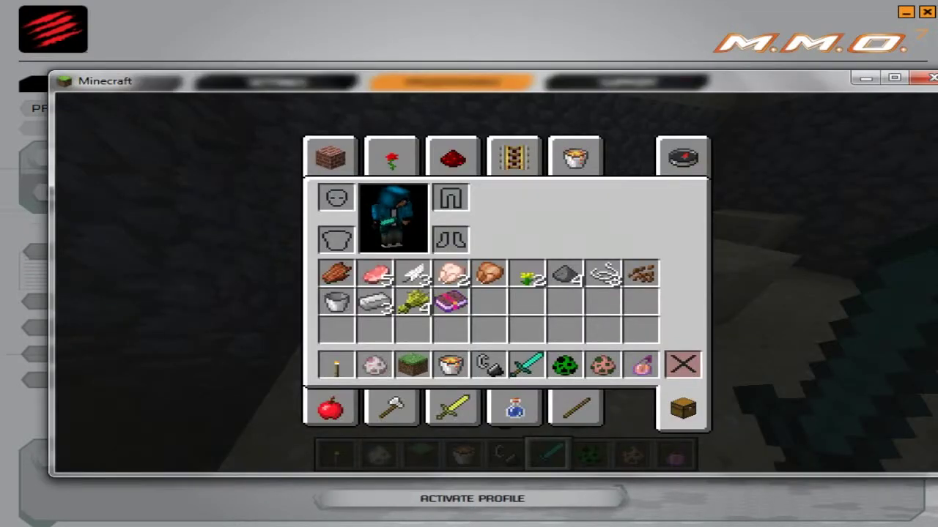
{"action": "key", "text": "e"}
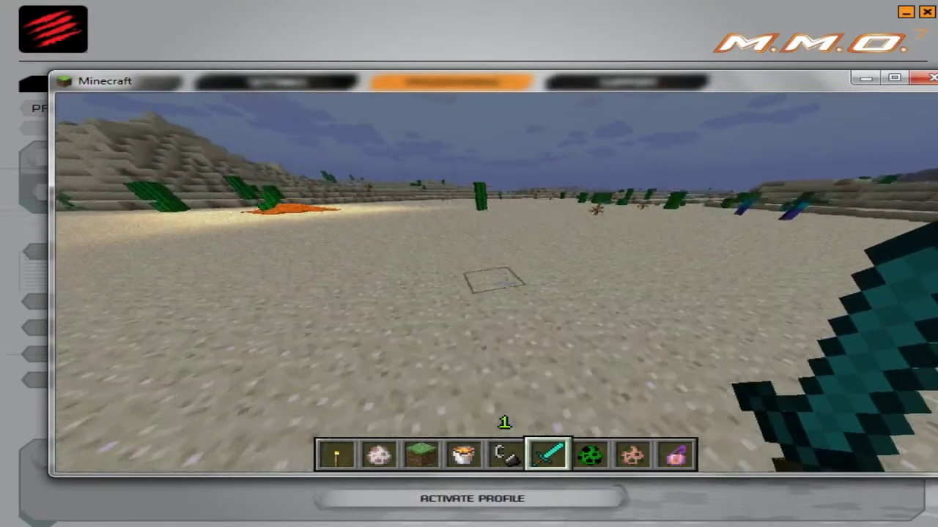
{"action": "key", "text": "Escape"}
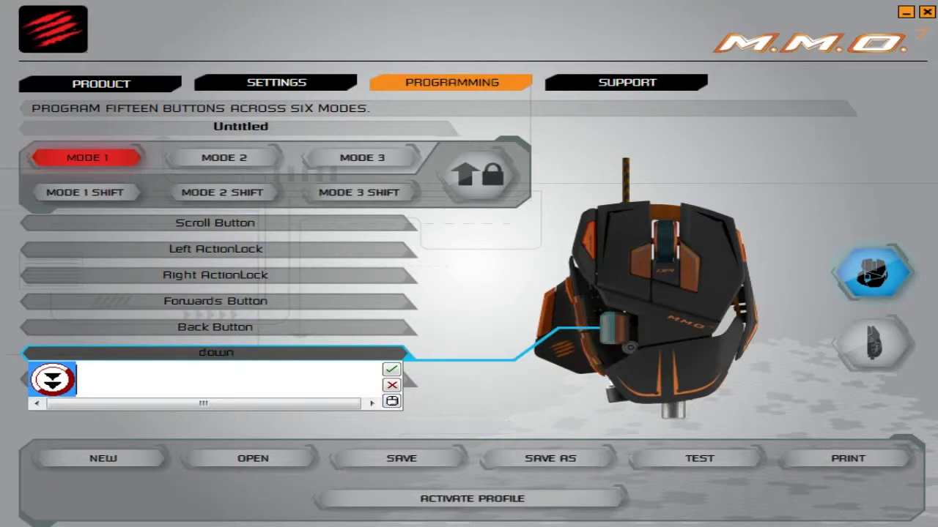
Enable mouse input recording for the down control in Mode 1 and accept its scroll-down command
{"action": "left_click", "coordinate": [392, 401]}
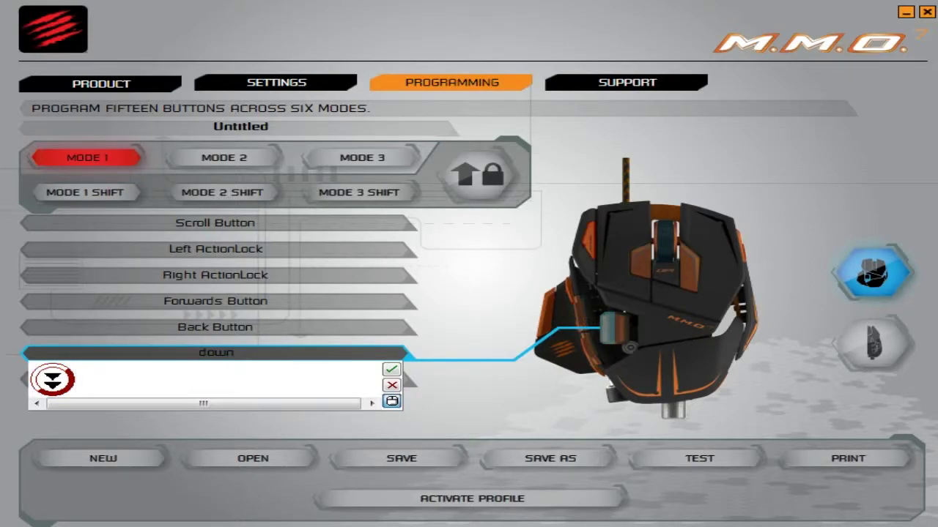
{"action": "left_click", "coordinate": [392, 370]}
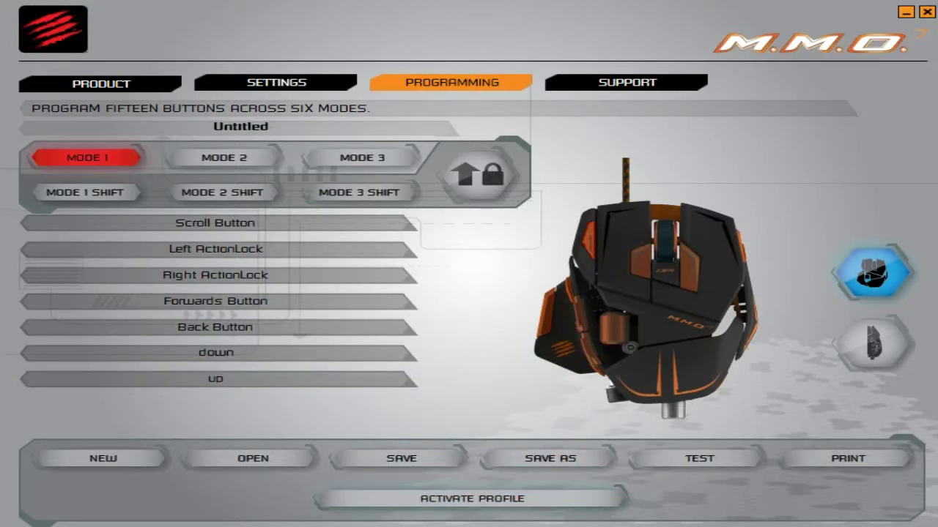
Switch to Minecraft and scroll down through the full Search Items list in the creative inventory
{"action": "key", "text": "alt+Tab"}
{"action": "left_click", "coordinate": [505, 217]}
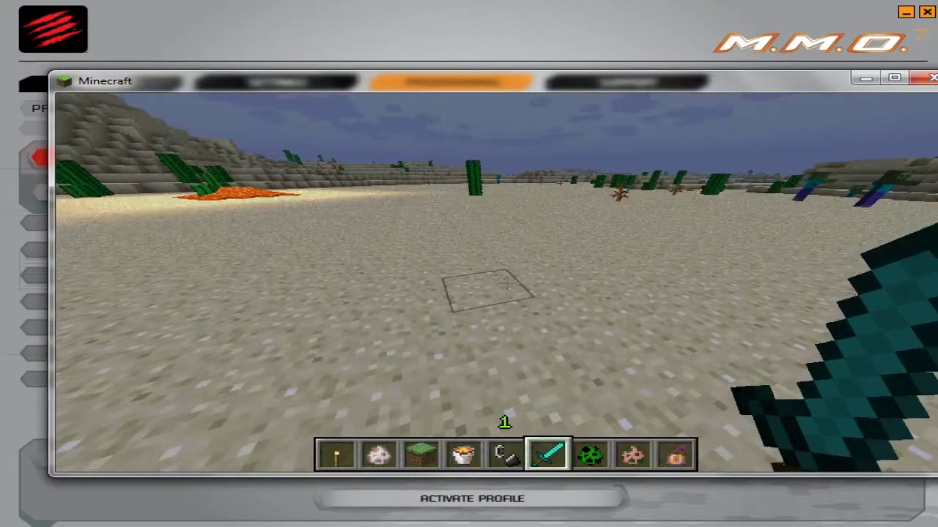
{"action": "key", "text": "e"}
{"action": "left_click", "coordinate": [683, 157]}
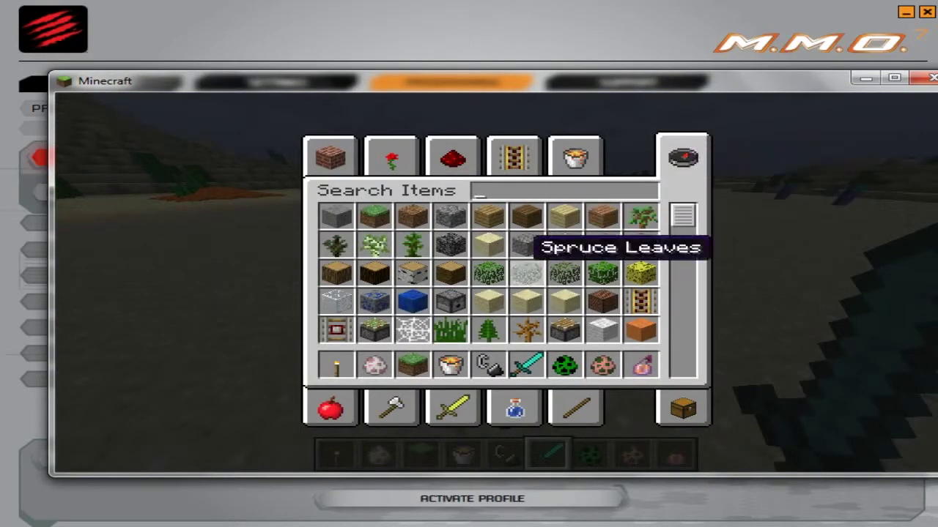
{"action": "scroll", "coordinate": [513, 278], "scroll_direction": "down", "scroll_amount": 10}
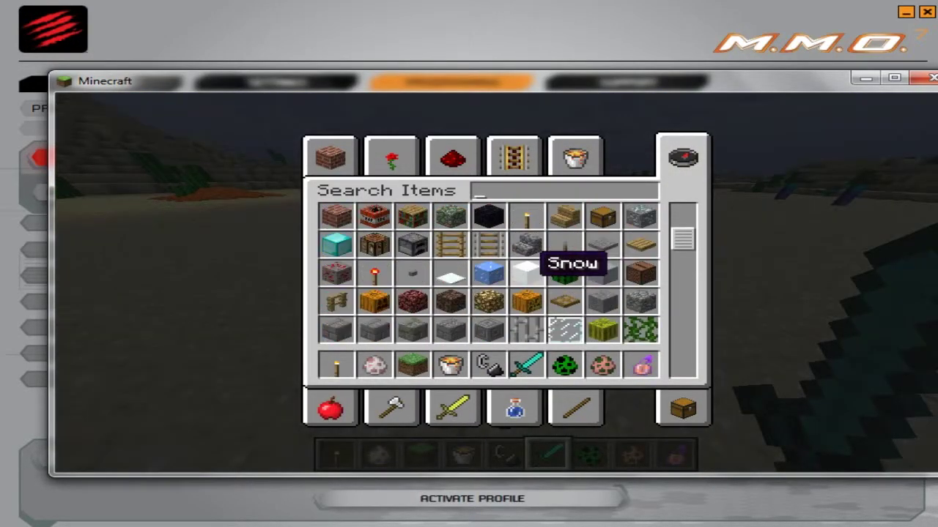
{"action": "scroll", "coordinate": [480, 275], "scroll_direction": "down", "scroll_amount": 12}
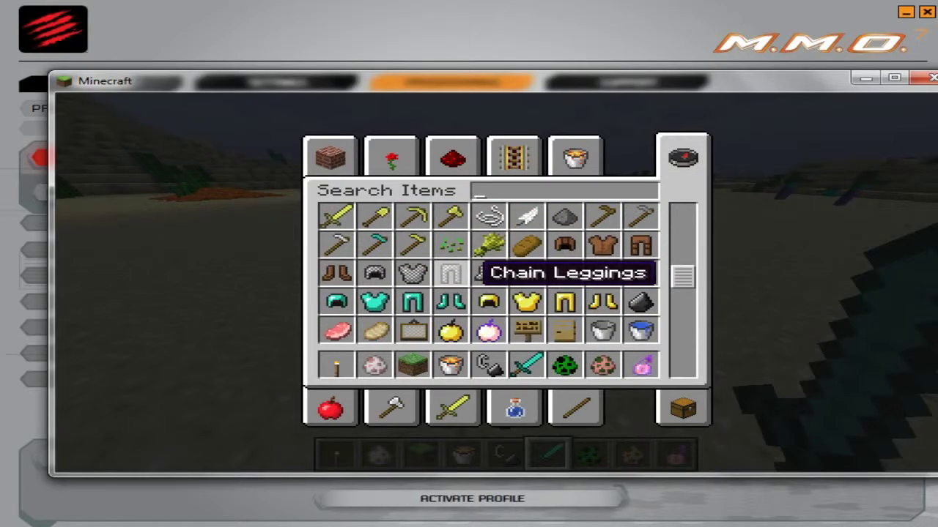
Close the creative inventory in Minecraft and switch back to the M.M.O. 7 software's Mode 1 button programming
{"action": "key", "text": "Escape"}
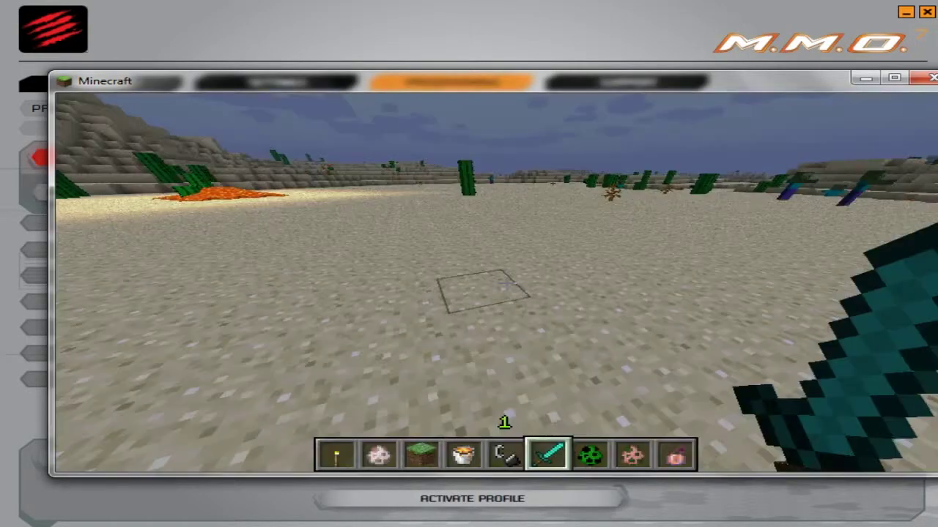
{"action": "key", "text": "Escape"}
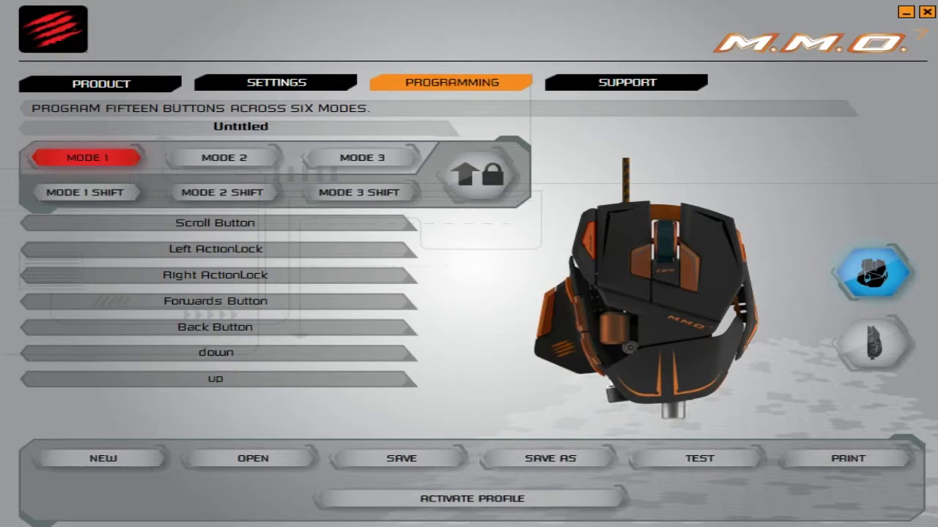
{"action": "left_click", "coordinate": [216, 222]}
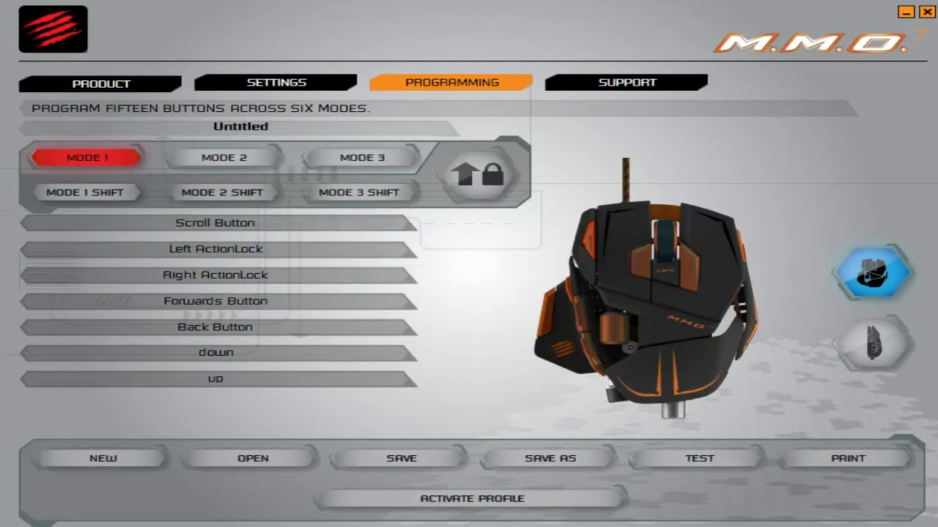
{"action": "mouse_move", "coordinate": [215, 250]}
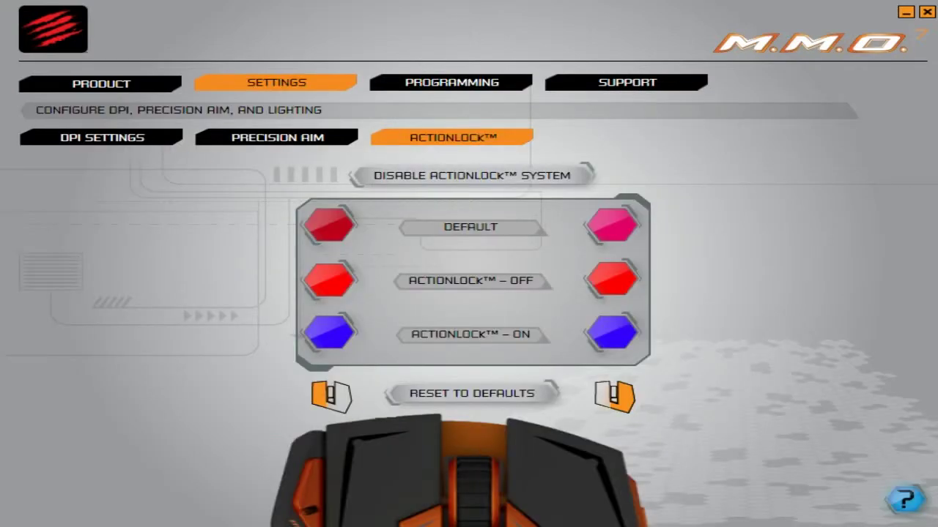
Set the mouse's Precision Aim sensitivity to 87%
{"action": "left_click", "coordinate": [277, 138]}
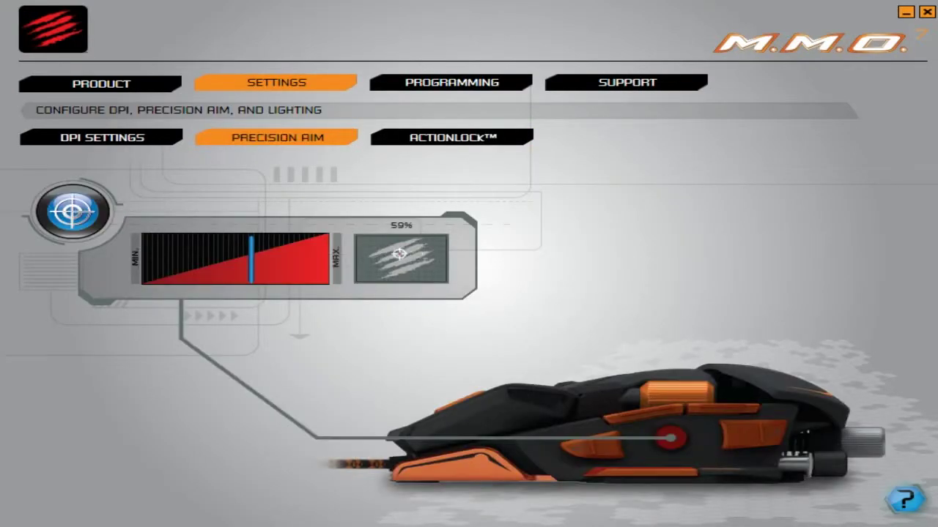
{"action": "left_click_drag", "start_coordinate": [251, 259], "coordinate": [272, 260]}
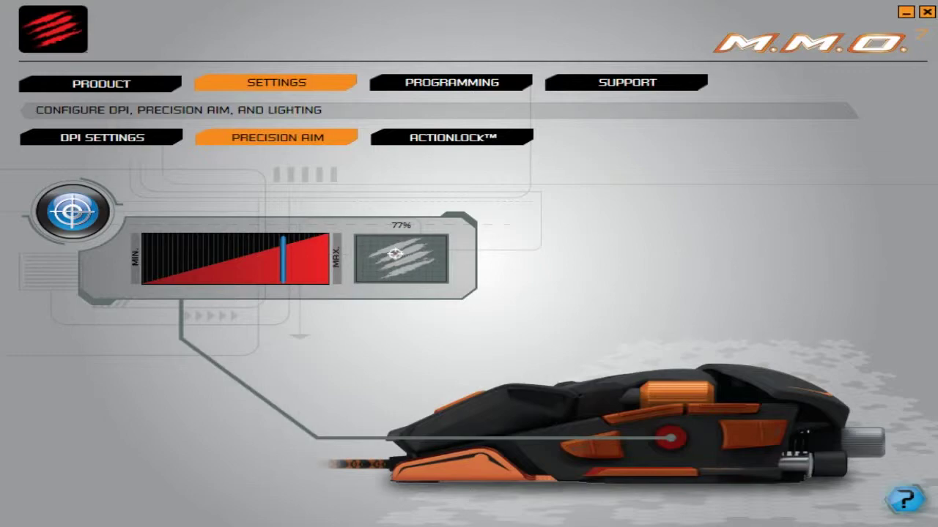
{"action": "left_click_drag", "start_coordinate": [283, 259], "coordinate": [301, 260]}
{"action": "left_click", "coordinate": [426, 321]}
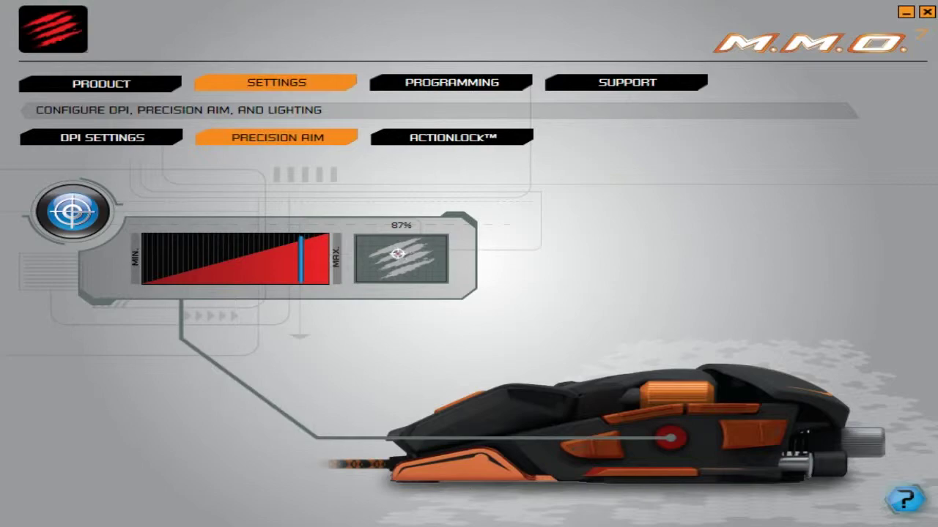
Examine the 3200 and 1600 presets in the mouse's DPI settings and return to the product welcome page
{"action": "left_click", "coordinate": [101, 138]}
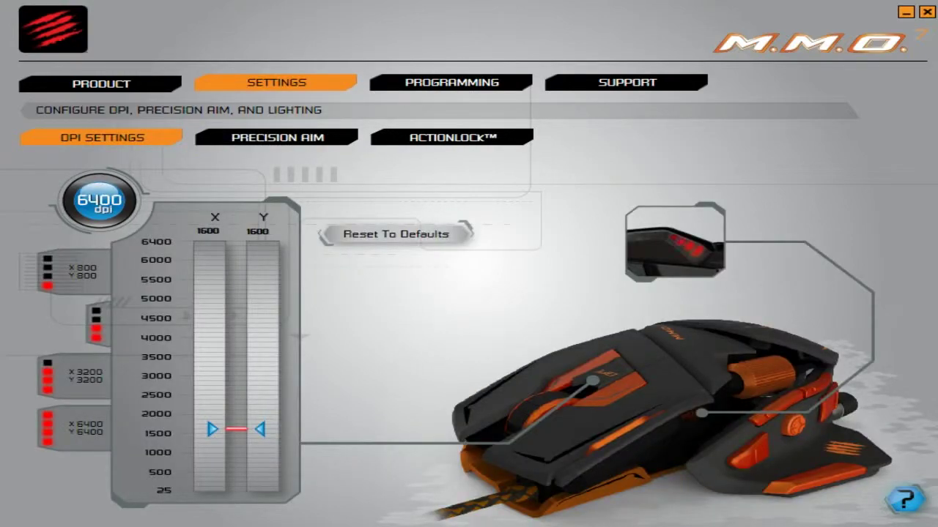
{"action": "left_click", "coordinate": [76, 377]}
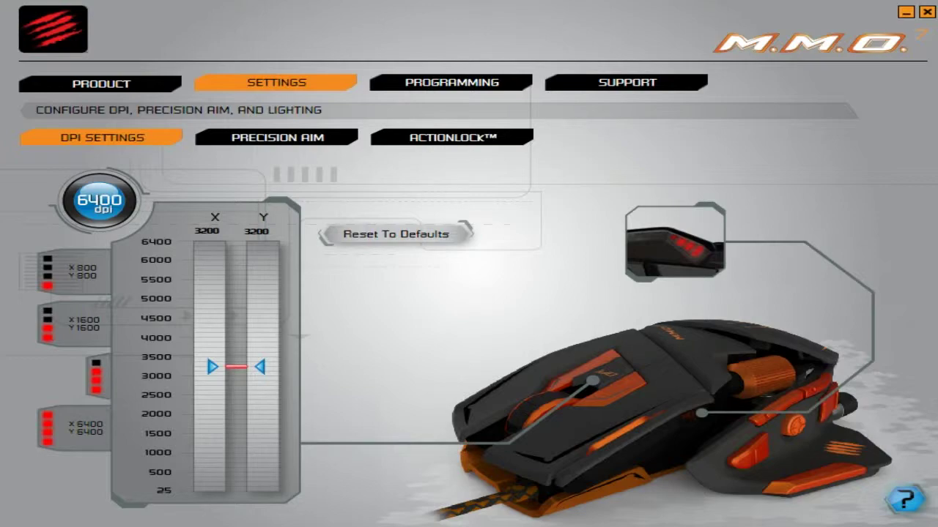
{"action": "left_click", "coordinate": [76, 324]}
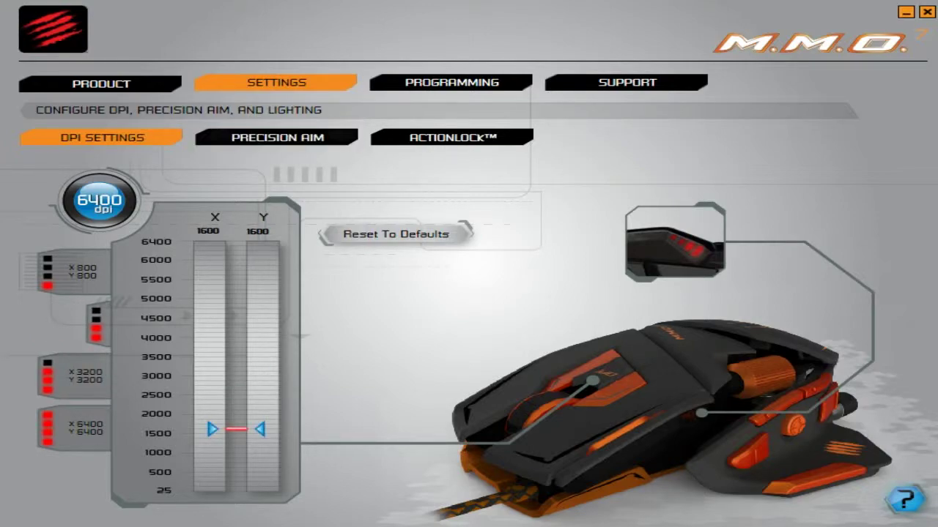
{"action": "left_click", "coordinate": [100, 82]}
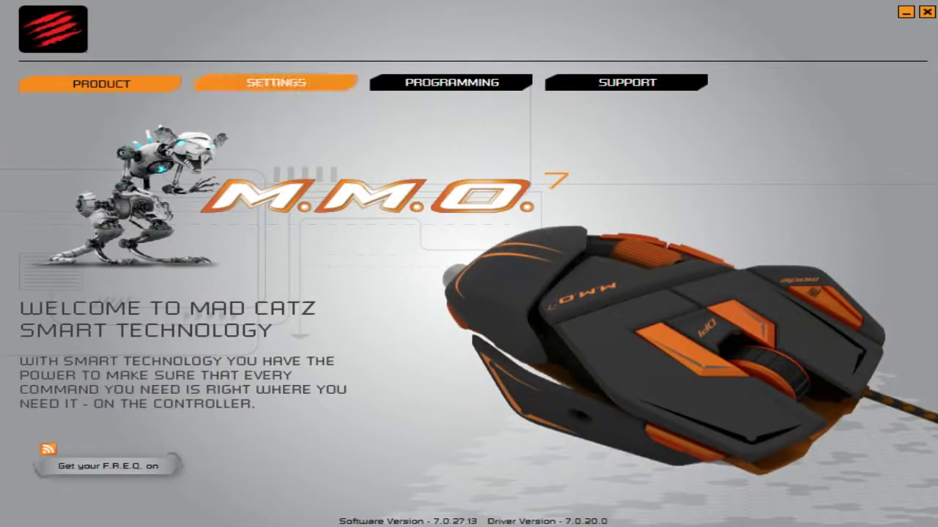